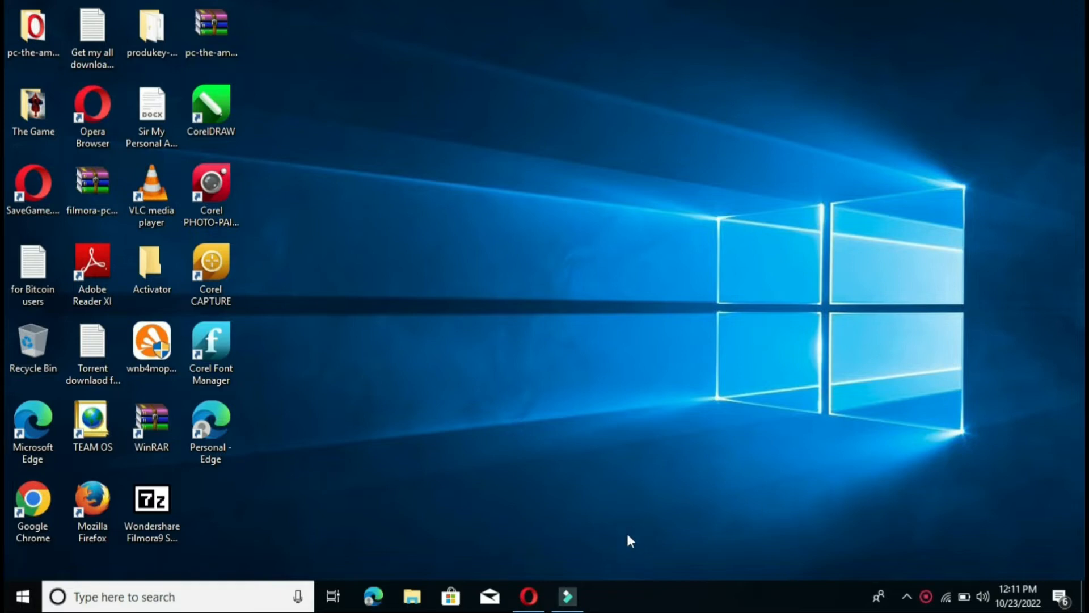
Search Google for blogger.com from Opera's Speed Dial start page
{"action": "left_click", "coordinate": [530, 595]}
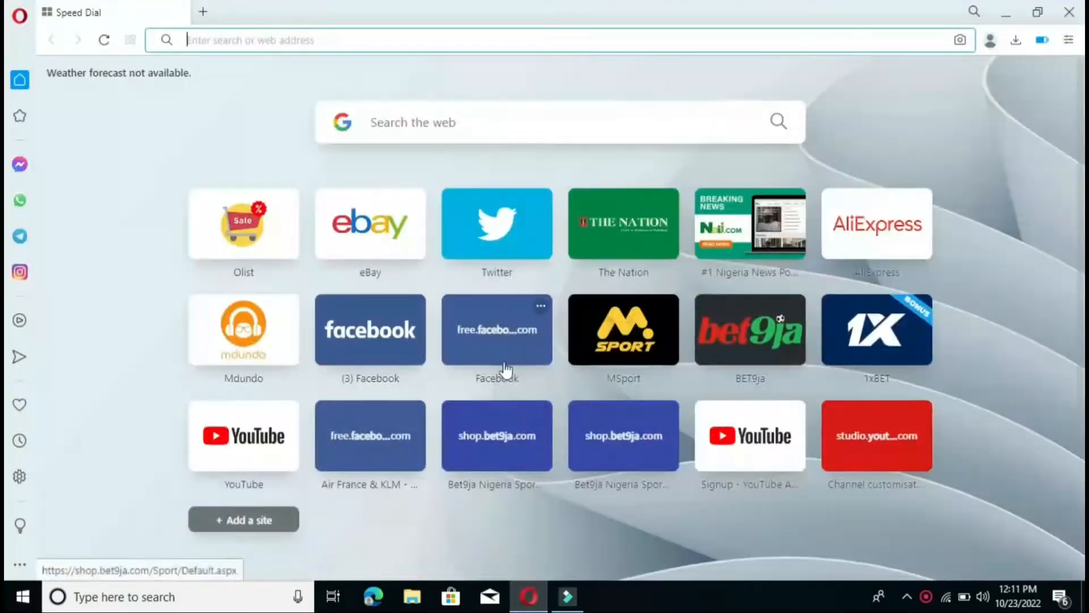
{"action": "left_click", "coordinate": [445, 123]}
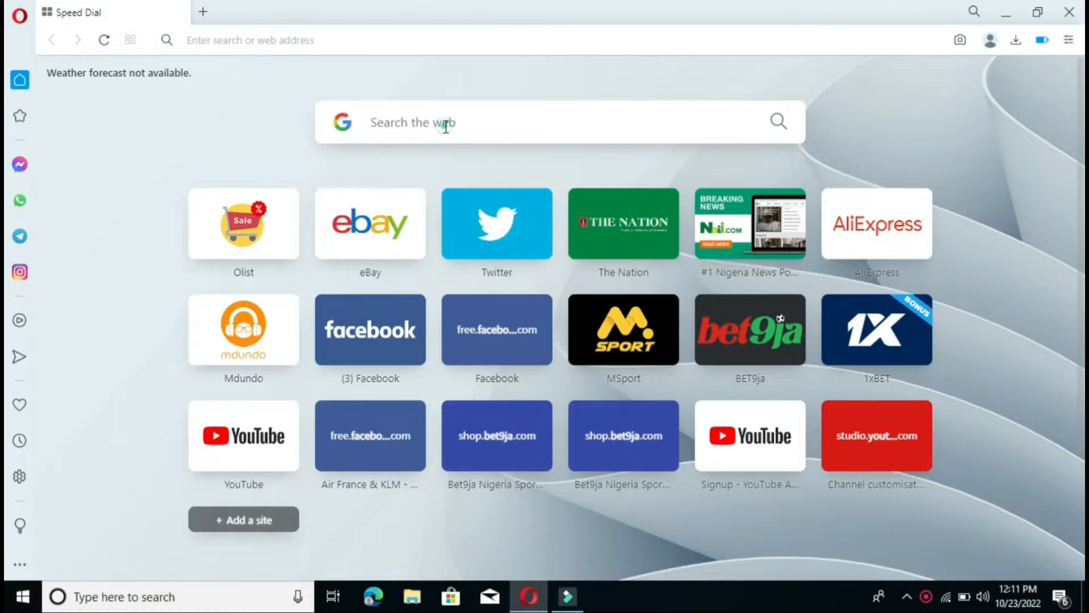
{"action": "left_click", "coordinate": [474, 110]}
{"action": "type", "text": "blogg"}
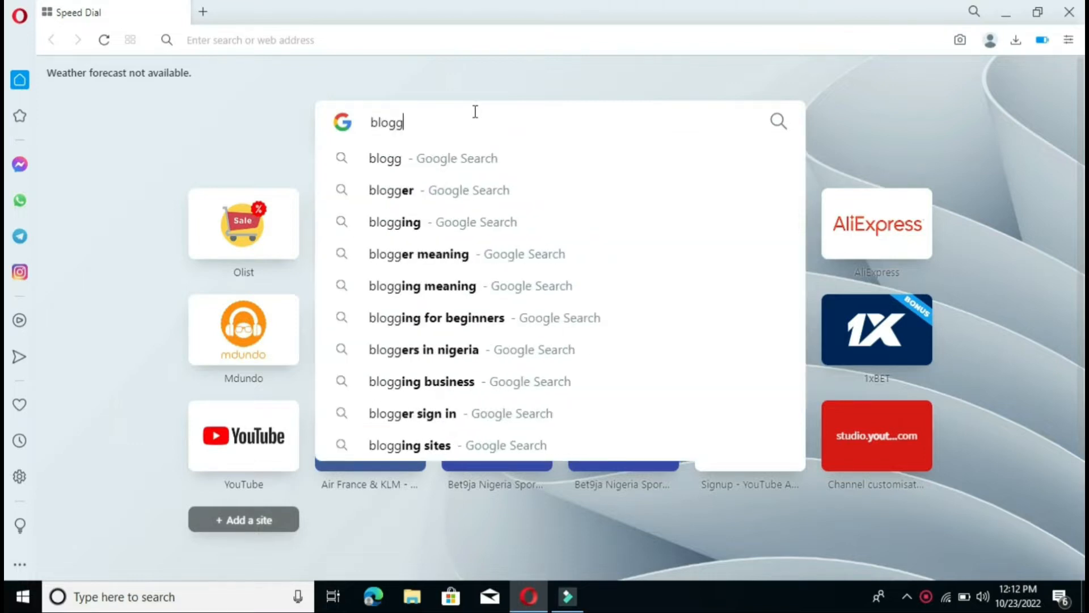
{"action": "type", "text": "er.com"}
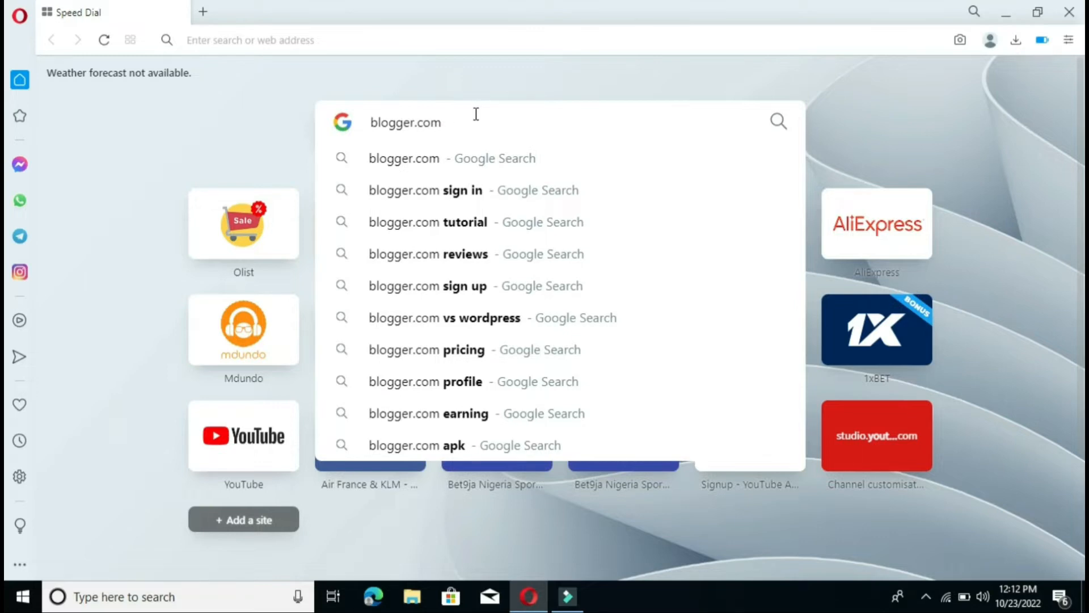
{"action": "key", "text": "Return"}
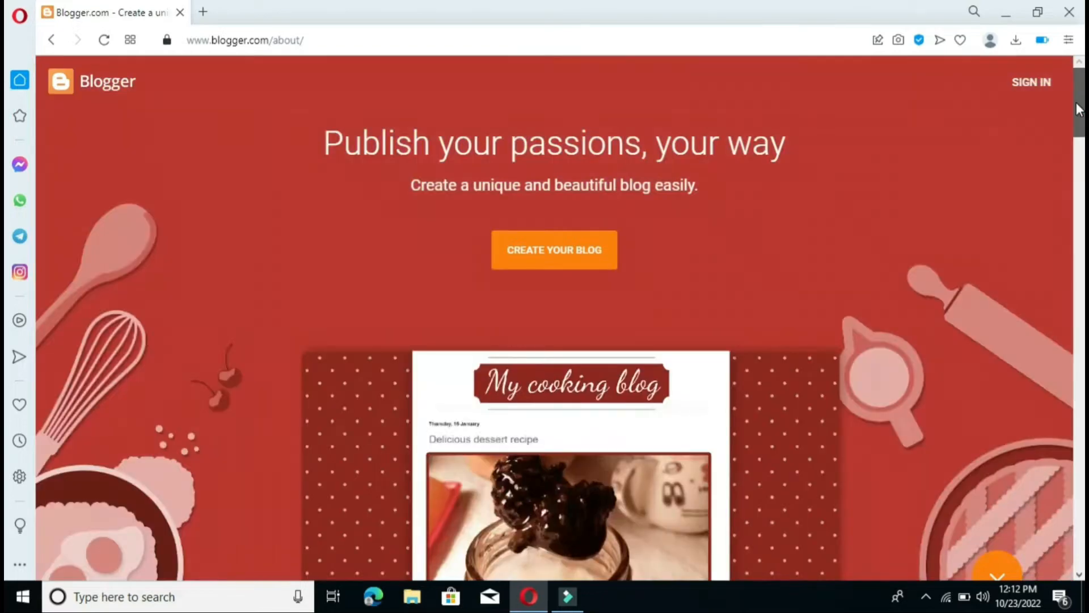
Scroll through Blogger's about page, then start creating a new blog
{"action": "left_click_drag", "start_coordinate": [1078, 109], "coordinate": [1085, 464]}
{"action": "left_click_drag", "start_coordinate": [6, 471], "coordinate": [4, 343]}
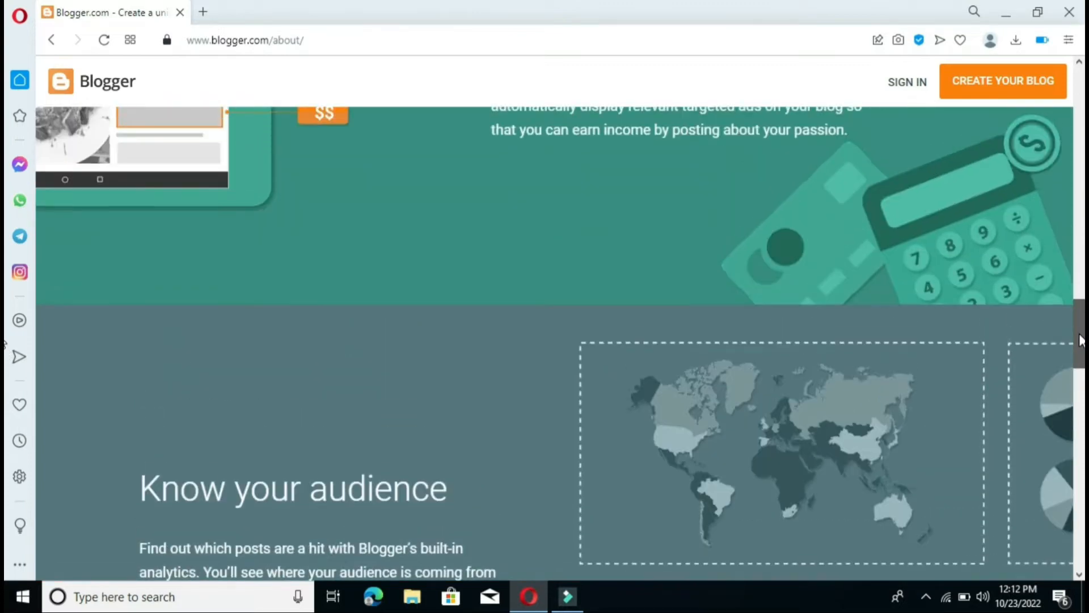
{"action": "left_click_drag", "start_coordinate": [1081, 340], "coordinate": [1012, 75]}
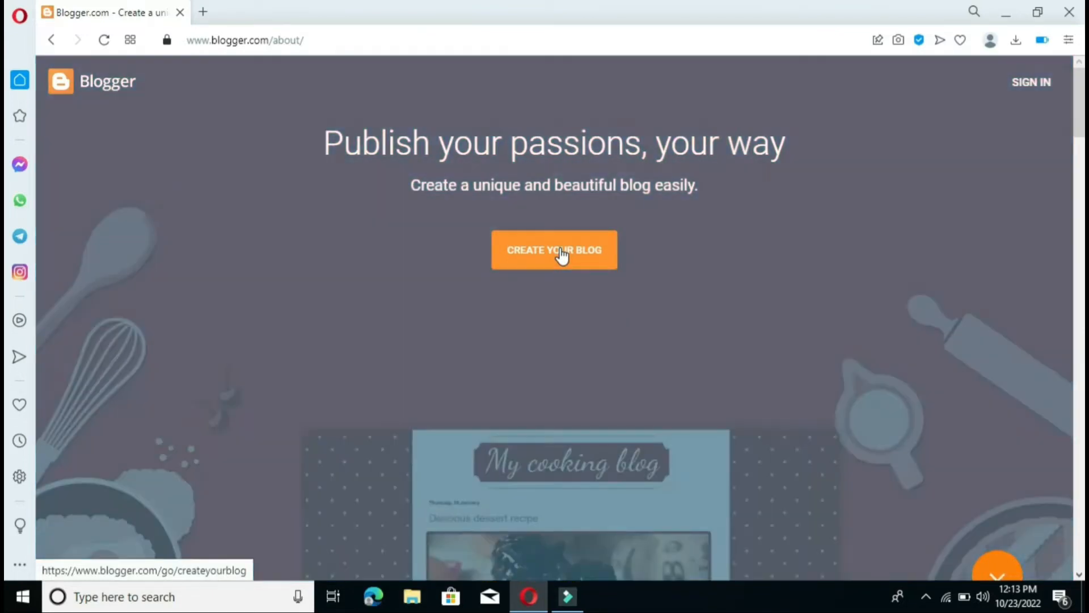
{"action": "left_click", "coordinate": [561, 254]}
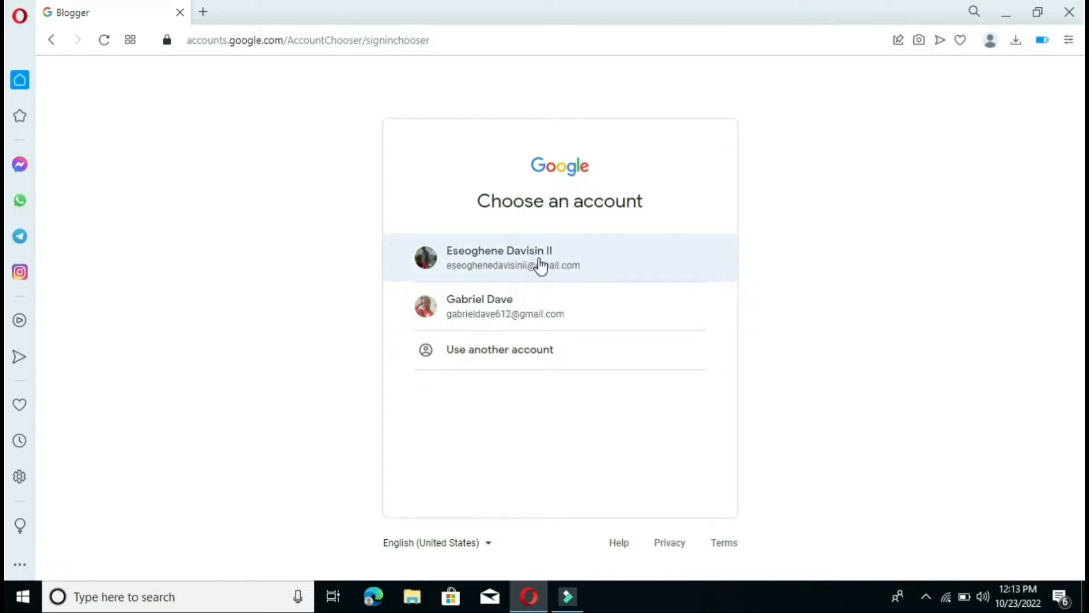
Sign in with the first listed Google account and submit its password
{"action": "left_click", "coordinate": [541, 265]}
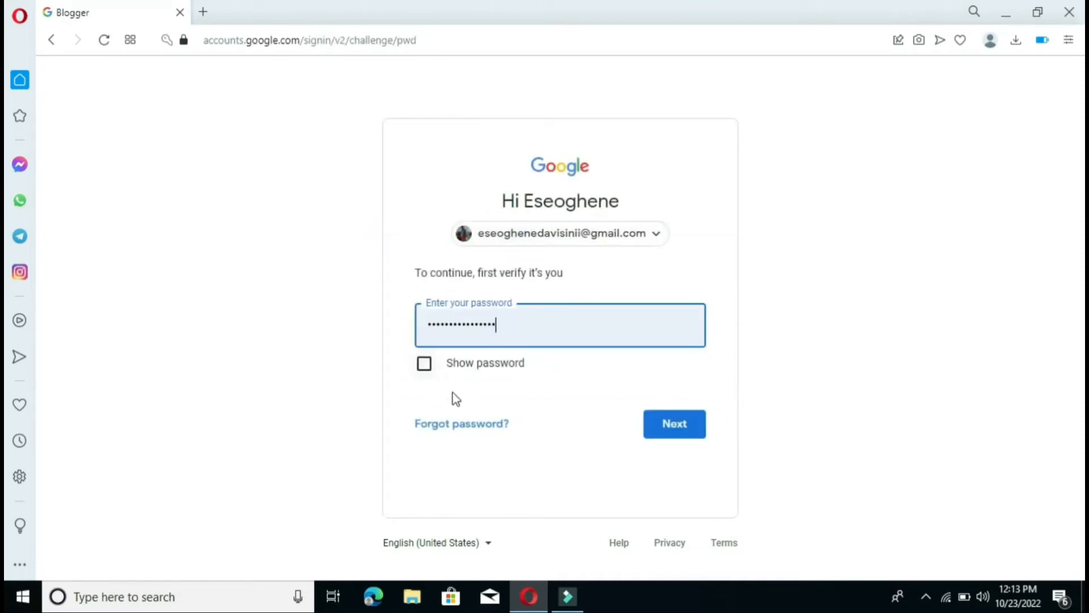
{"action": "left_click", "coordinate": [665, 424]}
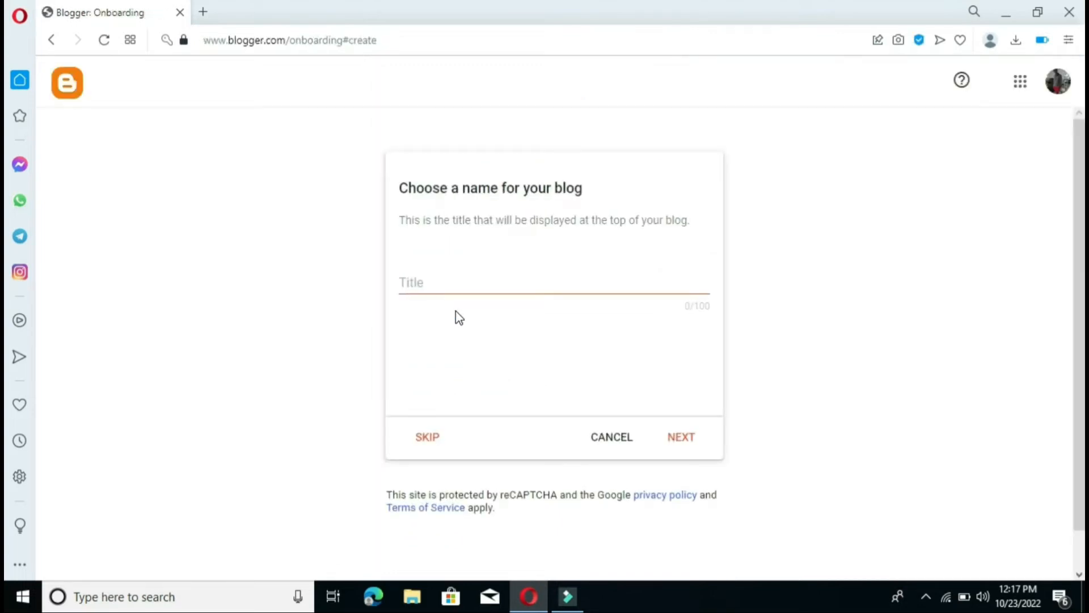
Accept the saved-password update and title the blog 'About' plus the owner's full name
{"action": "left_click", "coordinate": [1019, 71]}
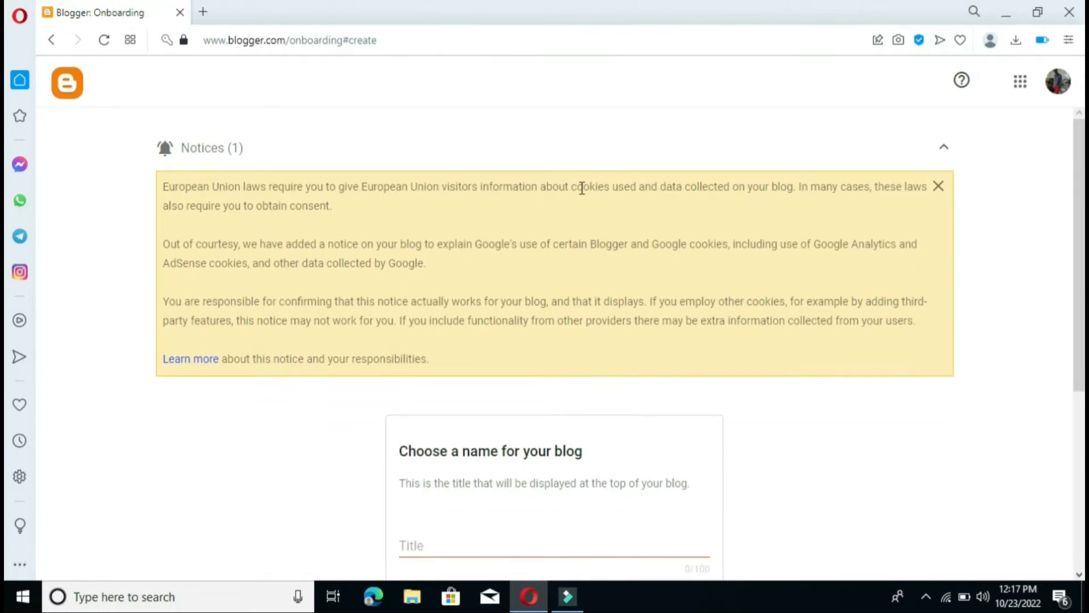
{"action": "scroll", "coordinate": [567, 226], "scroll_direction": "down", "scroll_amount": 3}
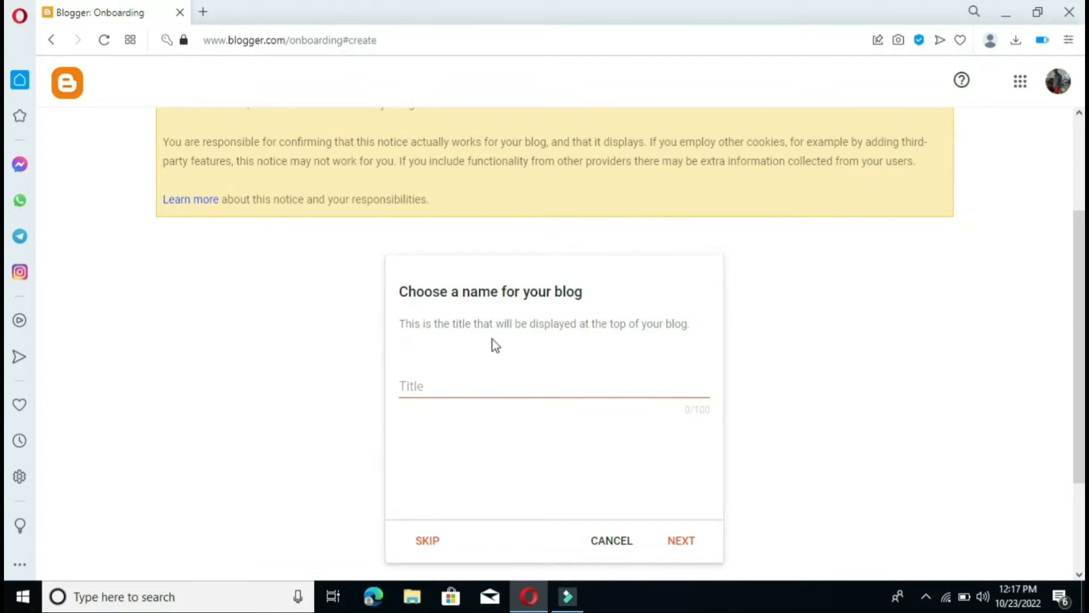
{"action": "left_click", "coordinate": [472, 388]}
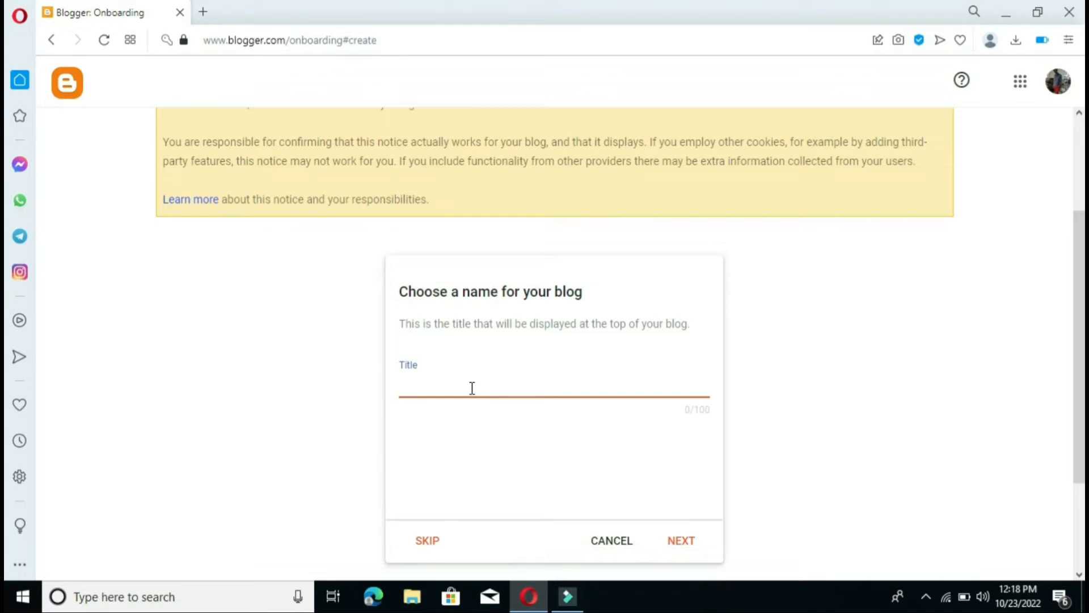
{"action": "type", "text": "About Eseoghene Davisin"}
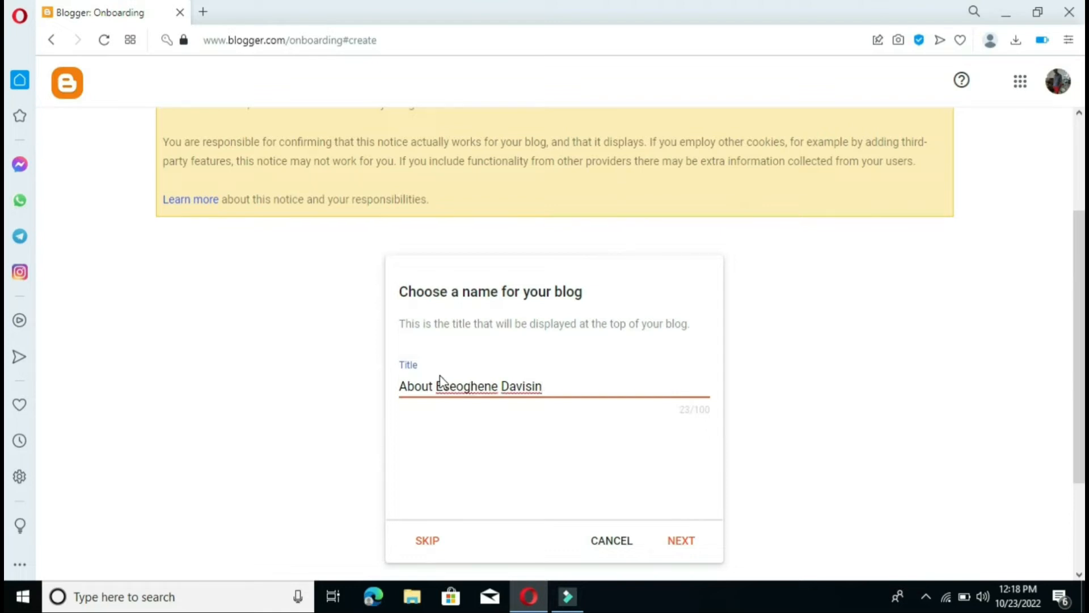
Enter a blogspot address made of the owner's name followed by 'biography'
{"action": "left_click", "coordinate": [683, 542]}
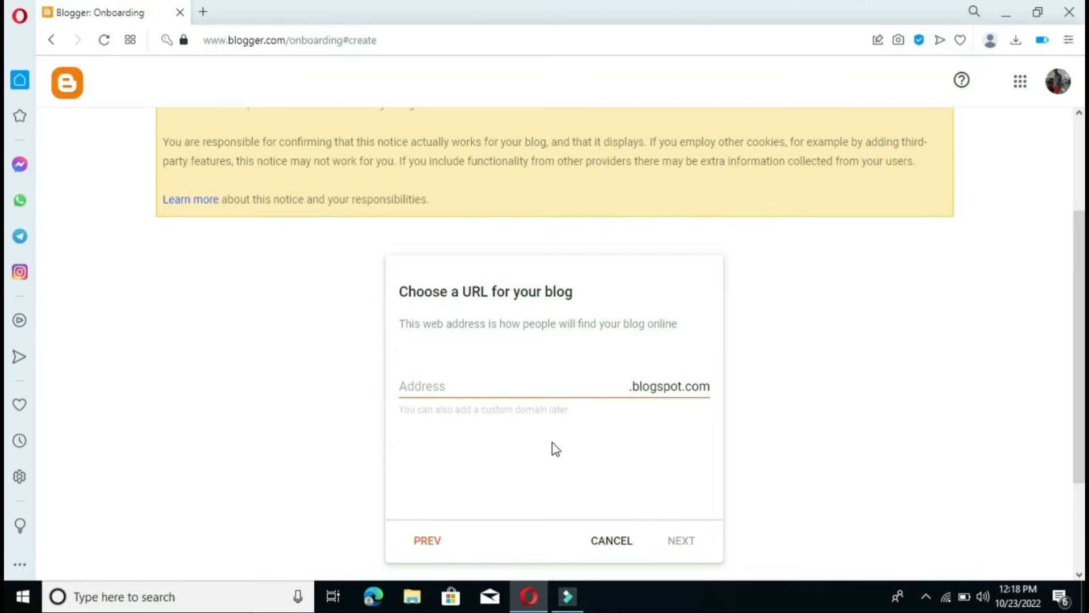
{"action": "left_click", "coordinate": [482, 386]}
{"action": "type", "text": "eseoghe"}
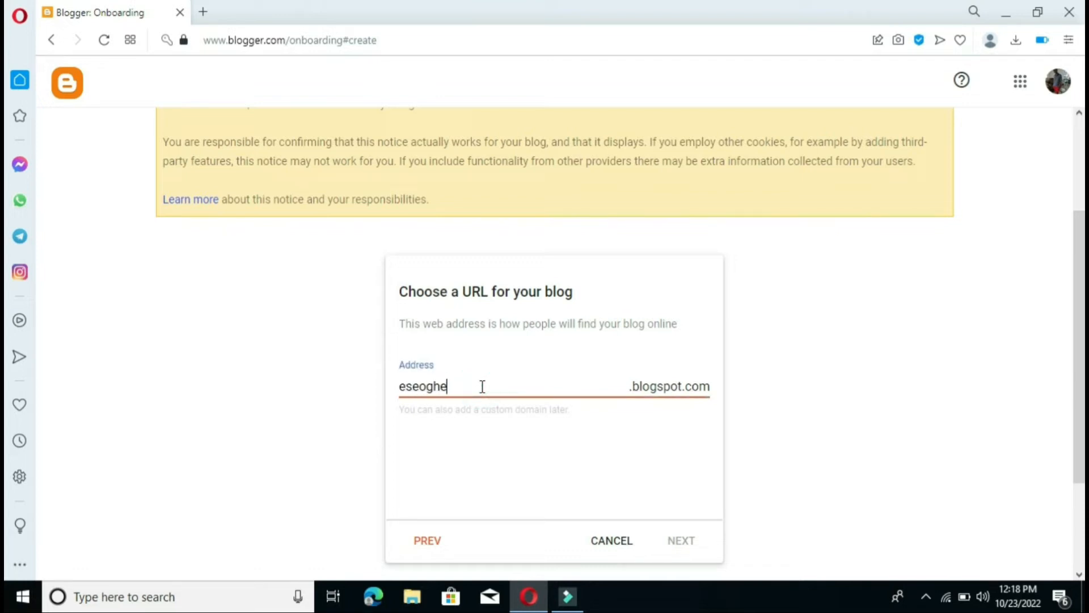
{"action": "type", "text": "nedavisinbiog"}
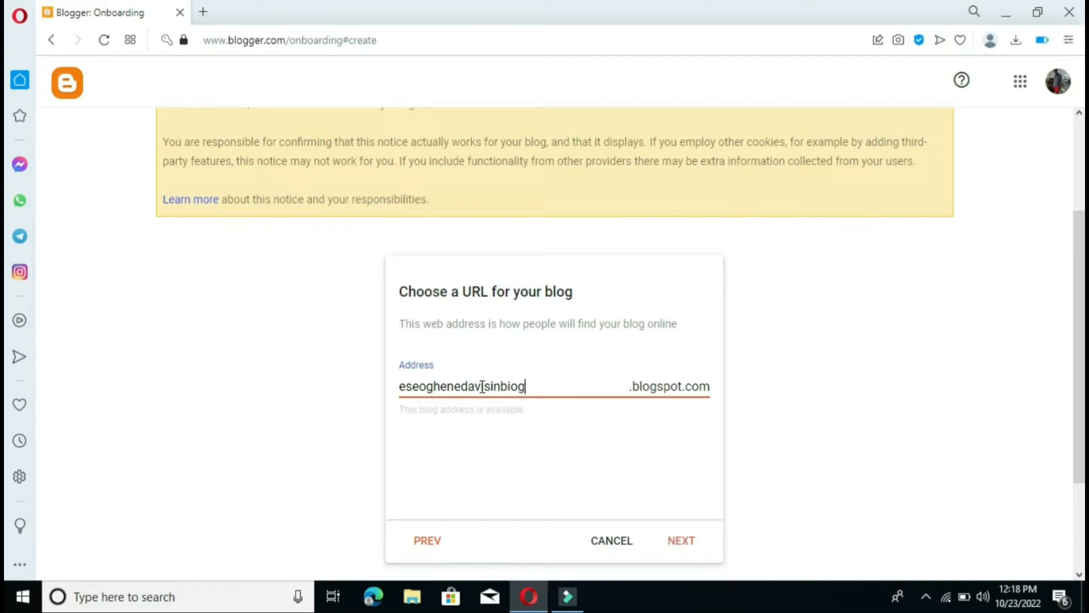
{"action": "type", "text": "raphy"}
Enter the owner's full name as the display name and finish creating the blog
{"action": "left_click", "coordinate": [682, 541]}
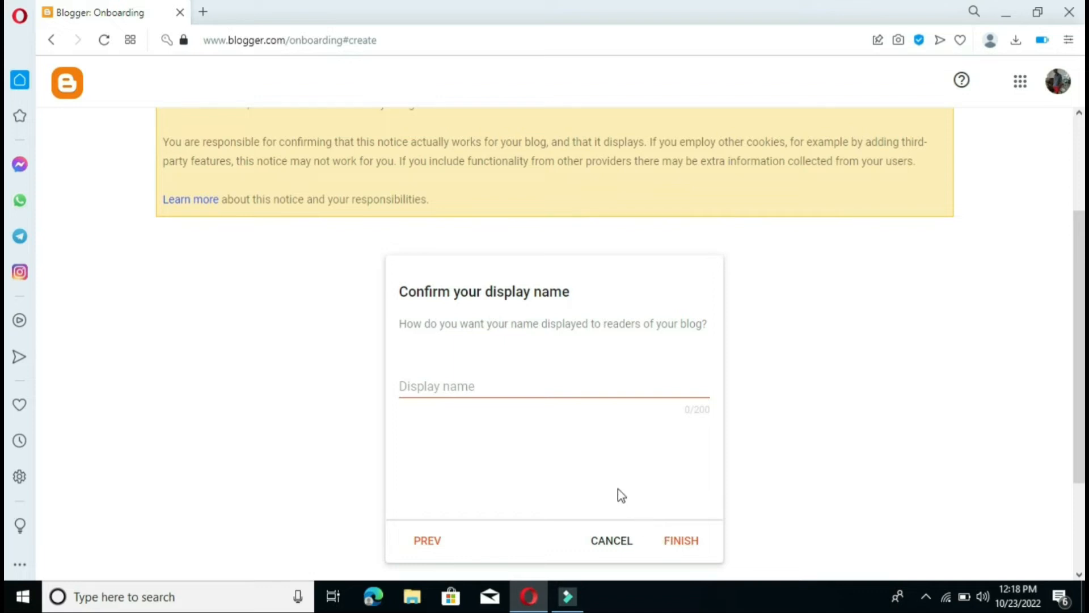
{"action": "left_click", "coordinate": [546, 388]}
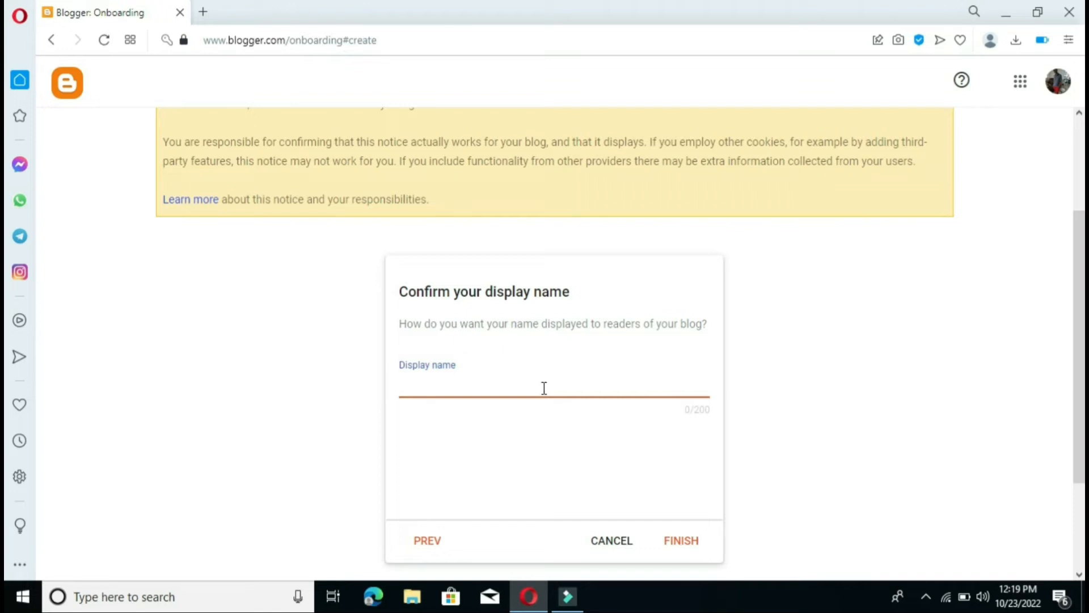
{"action": "type", "text": "E"}
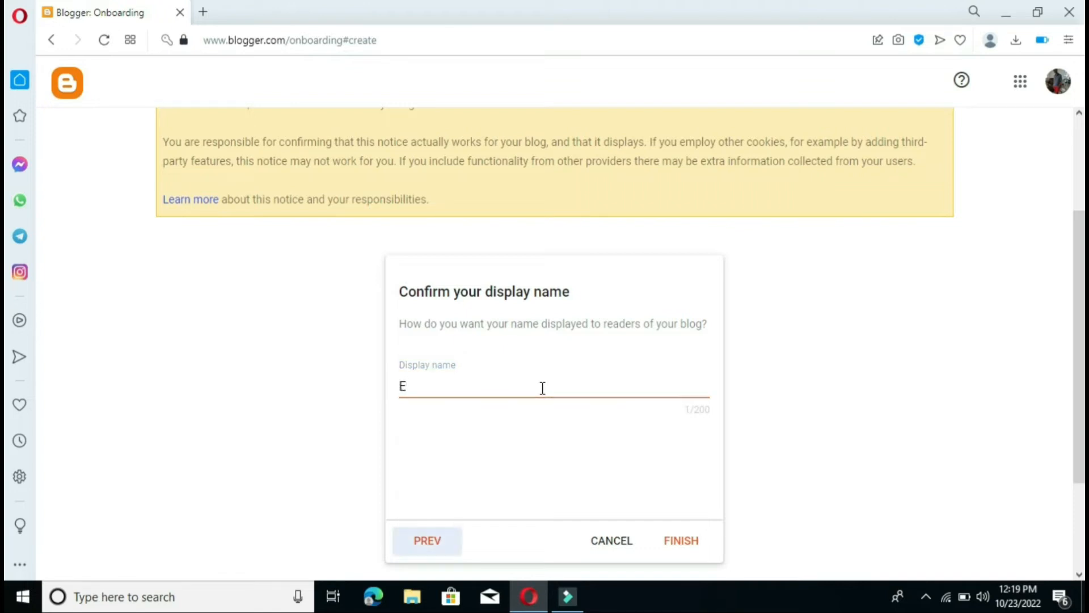
{"action": "left_click", "coordinate": [543, 387]}
{"action": "type", "text": "seoghene Davisin"}
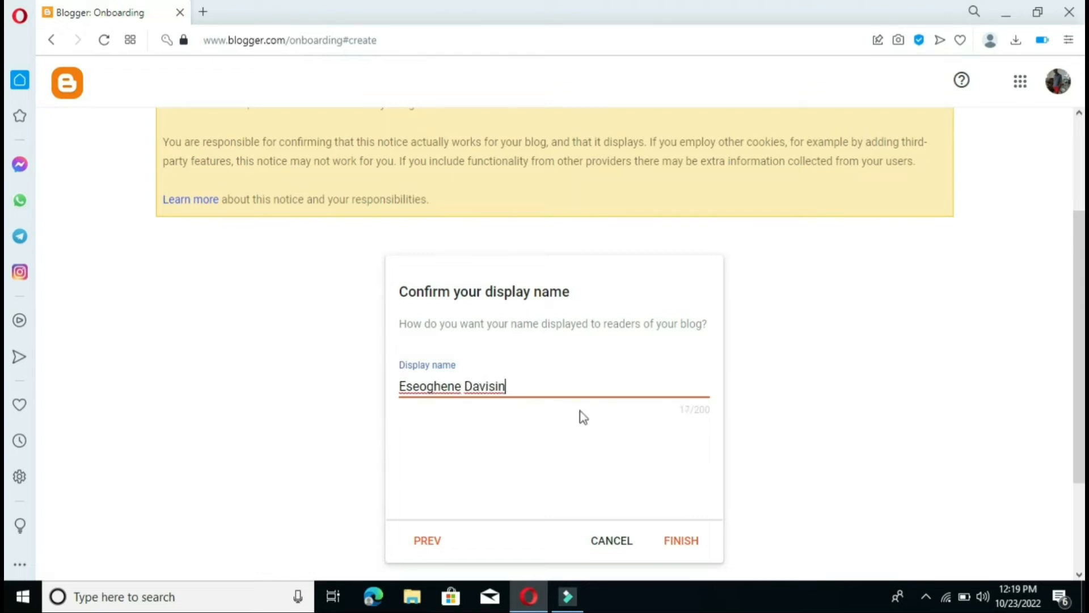
{"action": "left_click", "coordinate": [679, 545]}
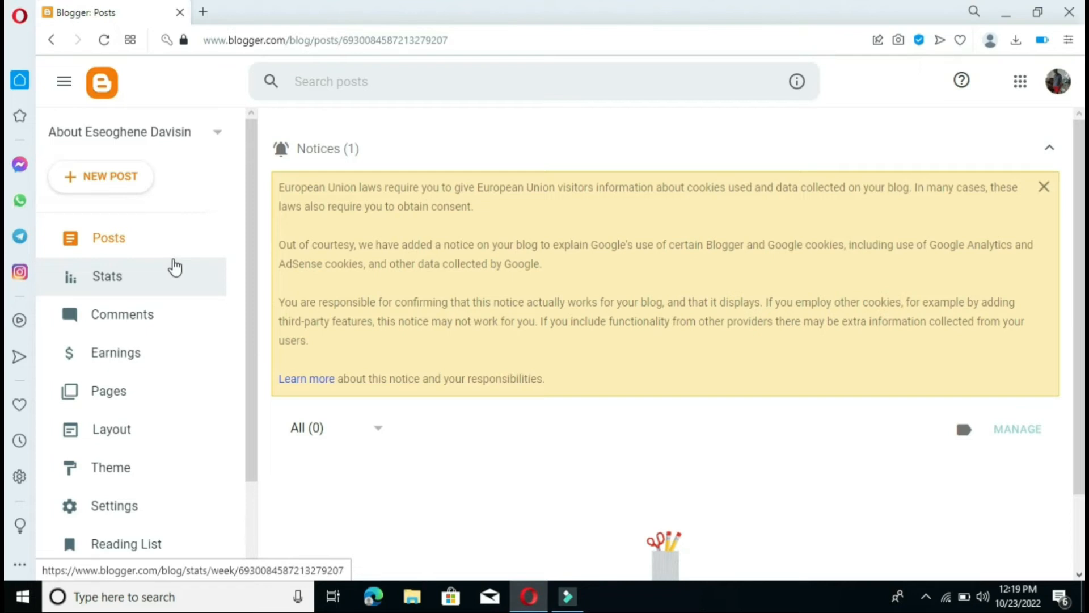
Browse the Theme page down to the Contempo theme
{"action": "left_click", "coordinate": [175, 476]}
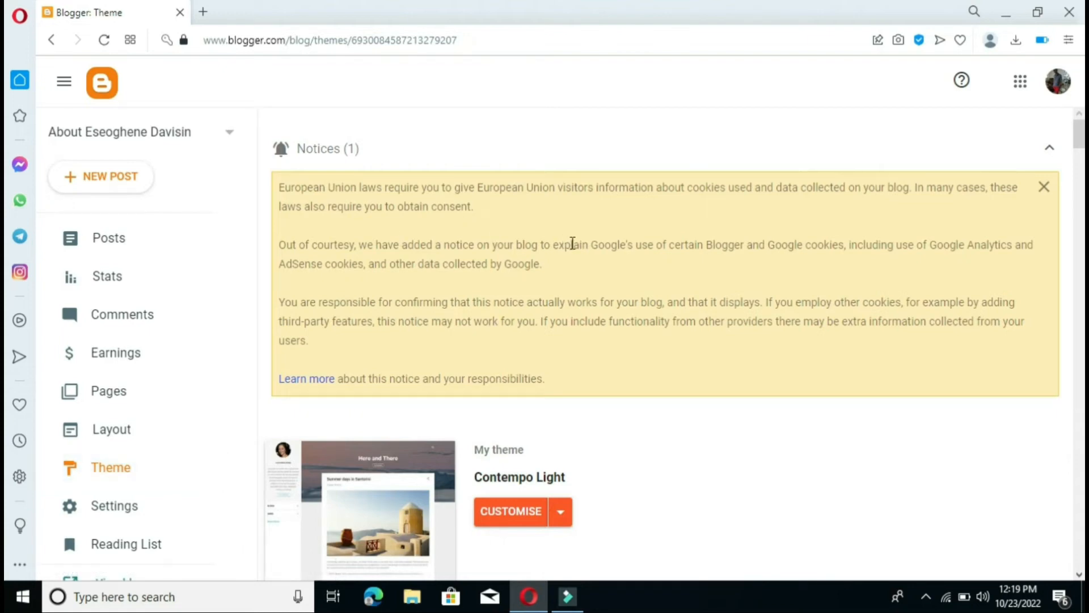
{"action": "scroll", "coordinate": [611, 249], "scroll_direction": "down", "scroll_amount": 3}
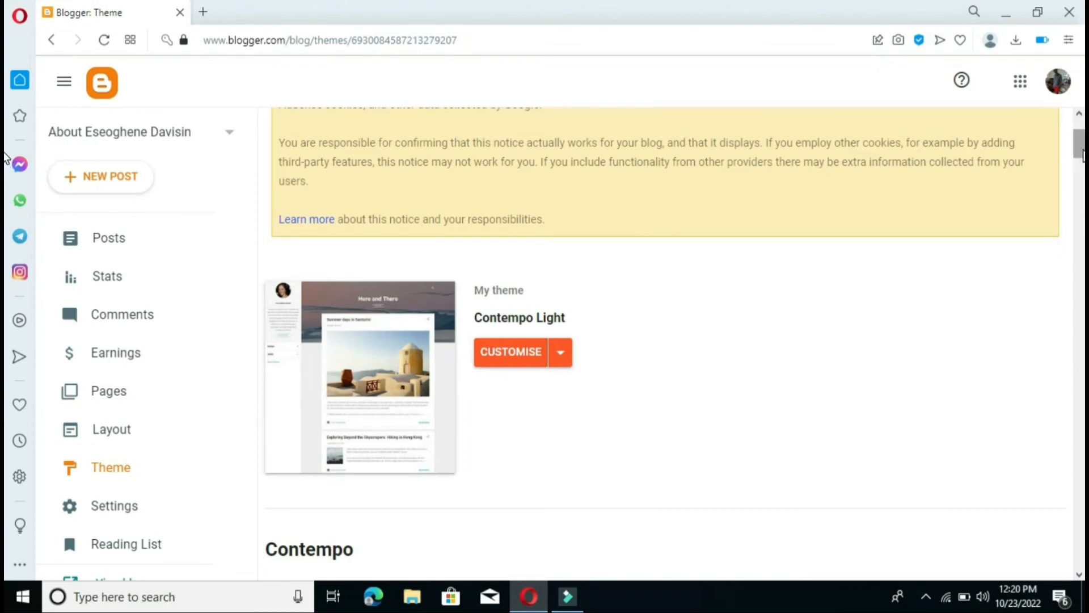
{"action": "mouse_move", "coordinate": [1082, 156]}
{"action": "left_mouse_down"}
{"action": "mouse_move", "coordinate": [1083, 567]}
{"action": "mouse_move", "coordinate": [1078, 122]}
{"action": "mouse_move", "coordinate": [1074, 170]}
{"action": "mouse_move", "coordinate": [1074, 159]}
{"action": "left_mouse_up"}
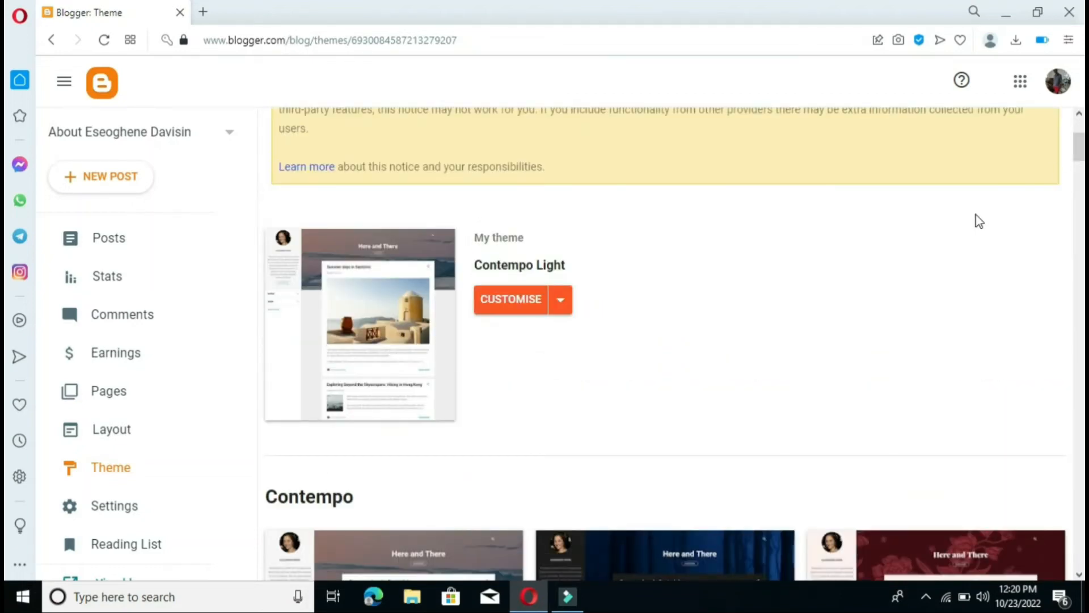
{"action": "scroll", "coordinate": [577, 333], "scroll_direction": "down", "scroll_amount": 3}
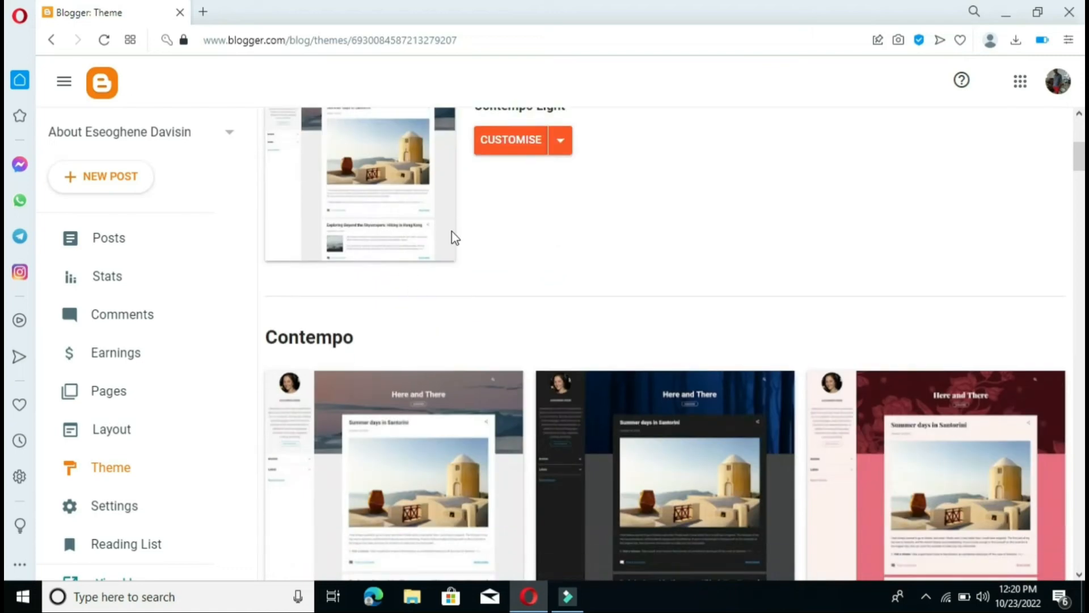
{"action": "left_click", "coordinate": [569, 140]}
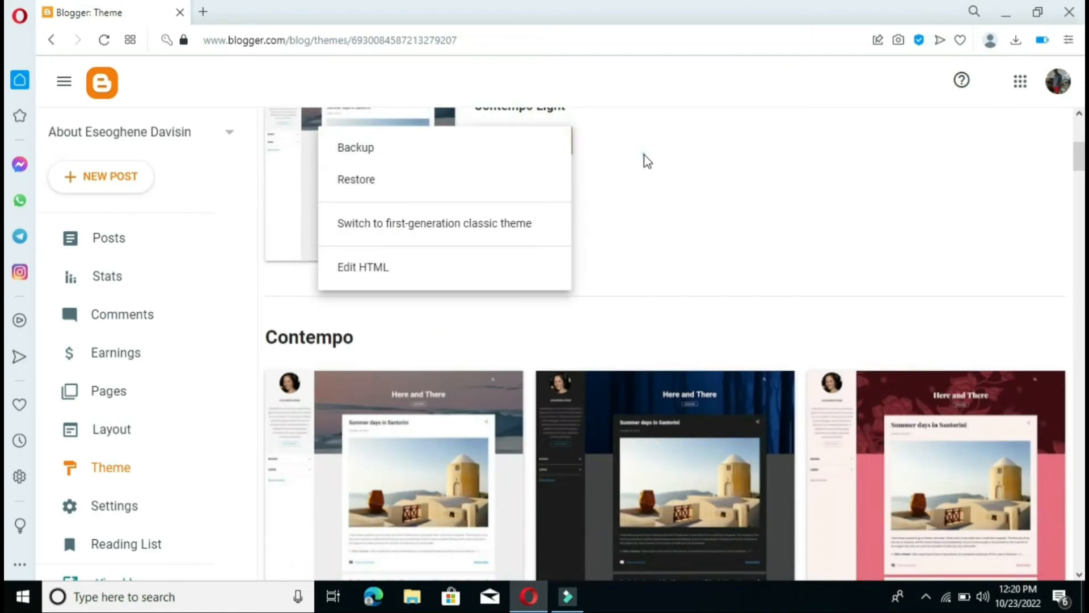
{"action": "left_click", "coordinate": [641, 152]}
{"action": "left_click", "coordinate": [564, 146]}
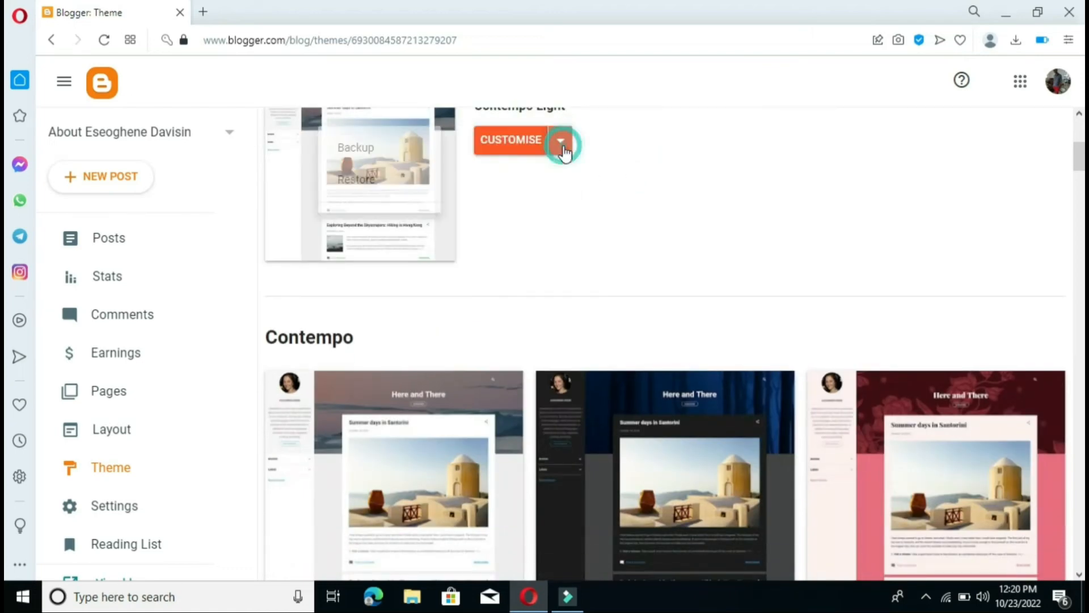
{"action": "left_click", "coordinate": [618, 152]}
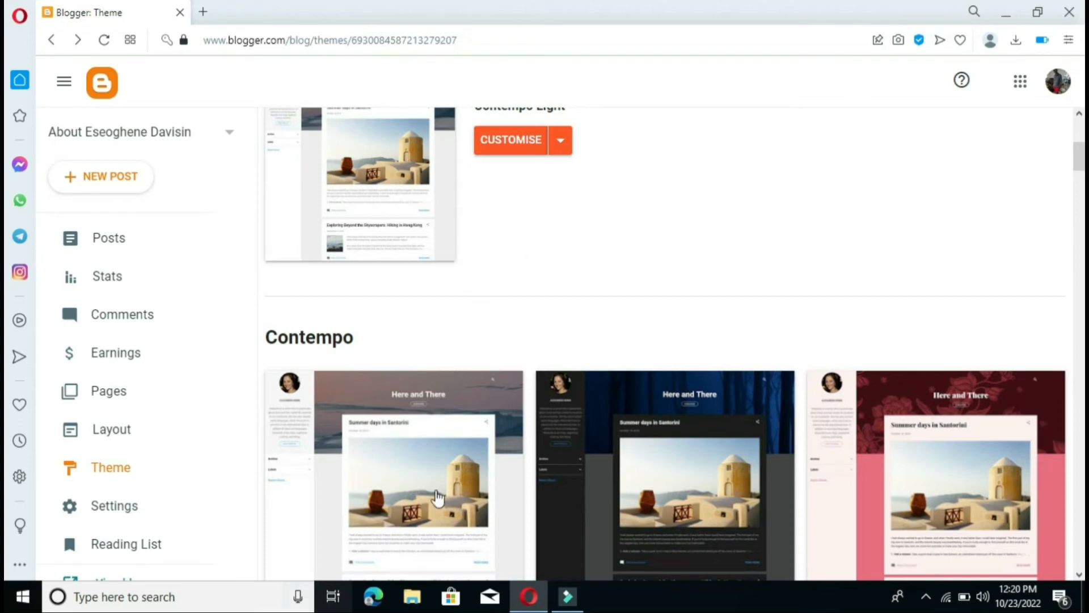
{"action": "scroll", "coordinate": [423, 454], "scroll_direction": "down", "scroll_amount": 1}
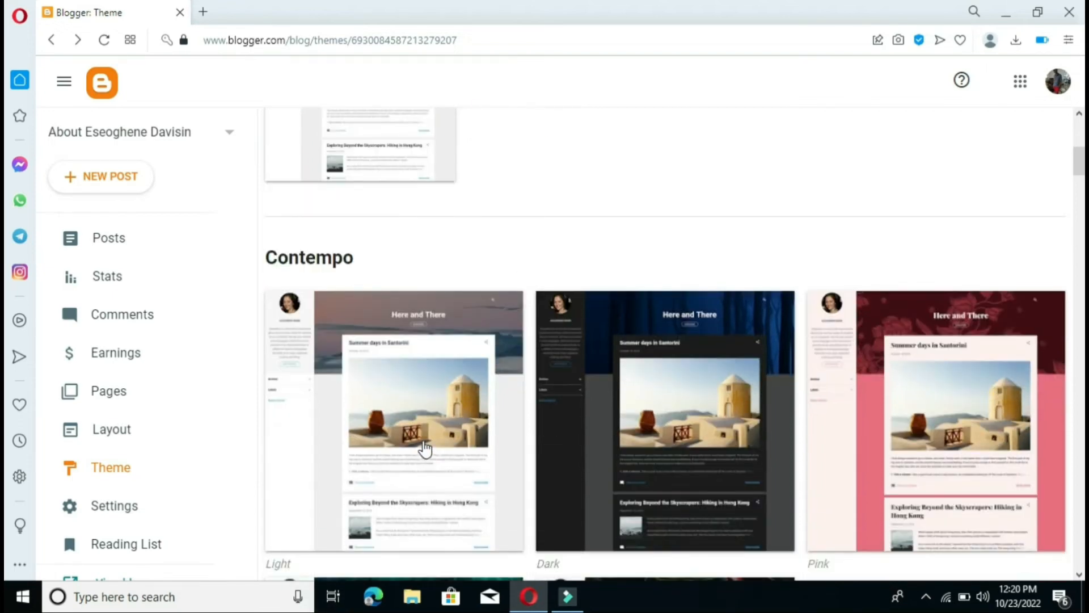
Apply the Light version of Contempo as the blog's theme
{"action": "left_click", "coordinate": [453, 404]}
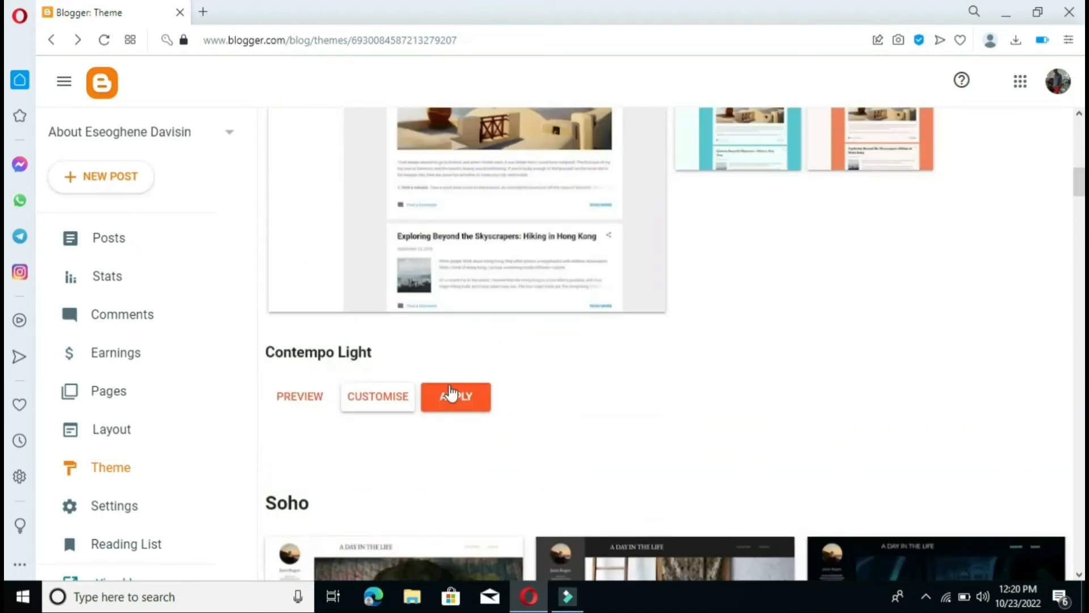
{"action": "left_click", "coordinate": [451, 393]}
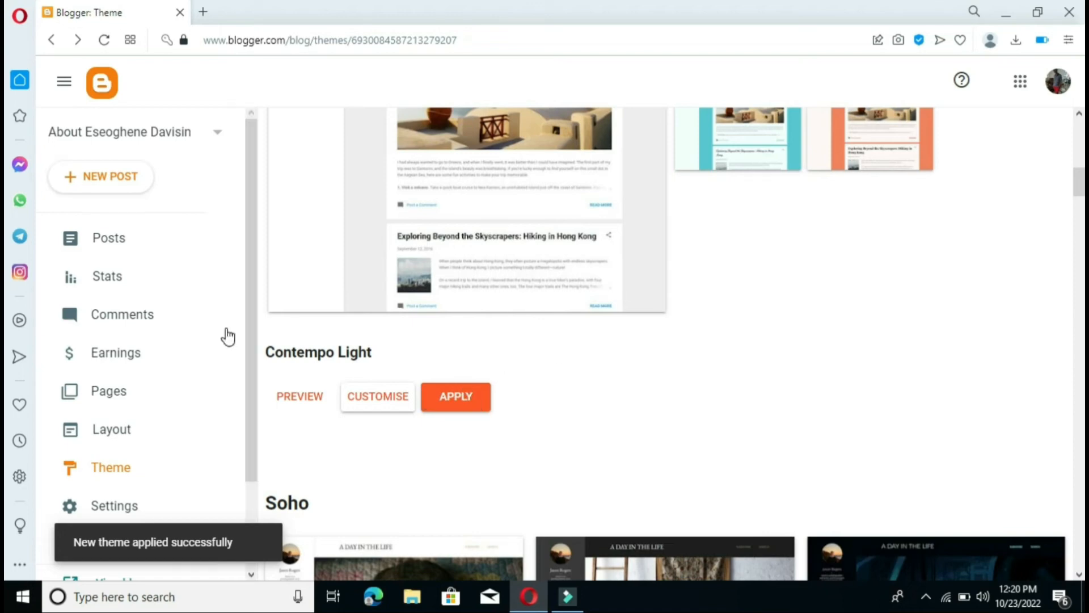
{"action": "left_click", "coordinate": [179, 515]}
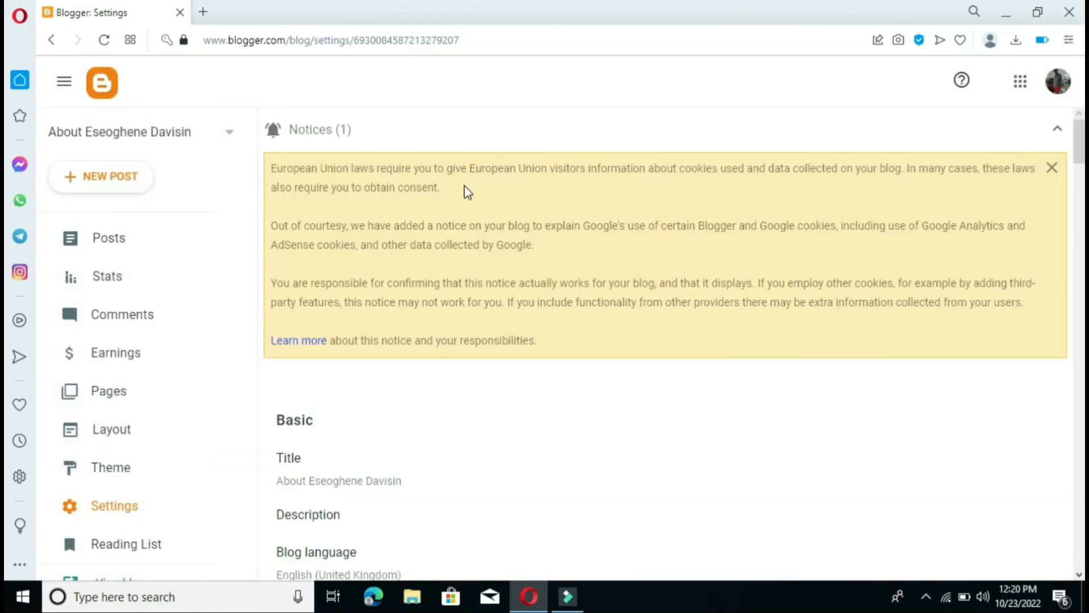
Copy the blog's blogspot.com address from Publishing settings and open a new tab
{"action": "scroll", "coordinate": [491, 367], "scroll_direction": "down", "scroll_amount": 3}
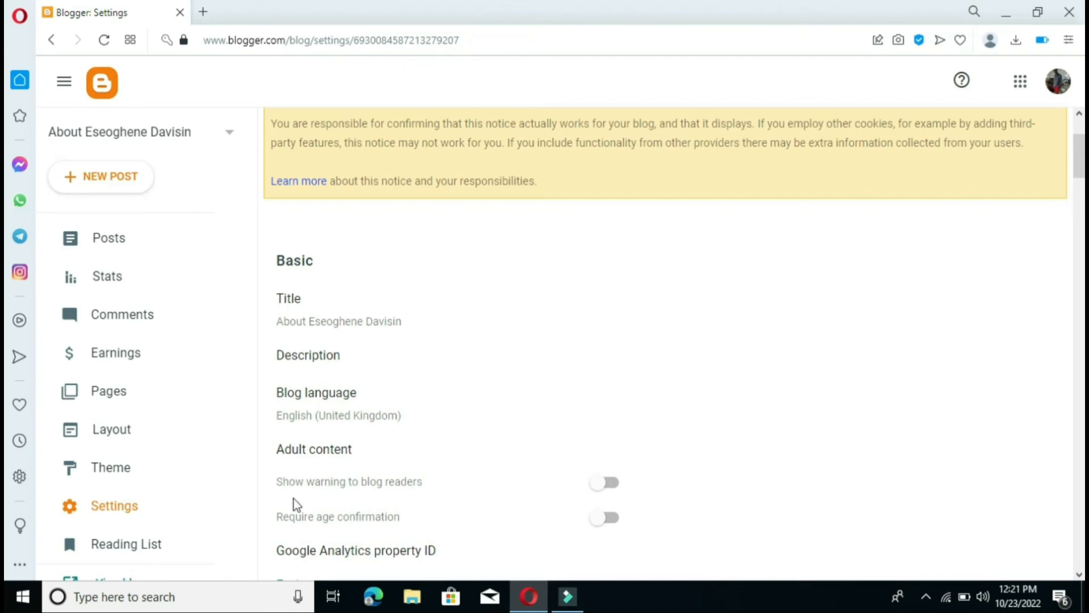
{"action": "scroll", "coordinate": [297, 341], "scroll_direction": "down", "scroll_amount": 3}
{"action": "scroll", "coordinate": [328, 308], "scroll_direction": "down", "scroll_amount": 7}
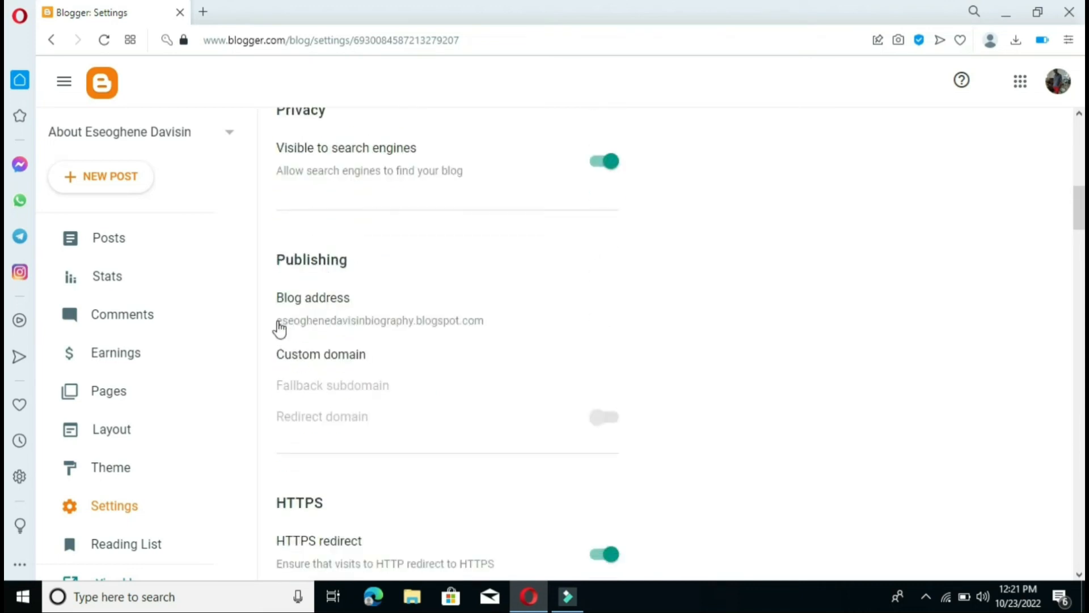
{"action": "left_click_drag", "start_coordinate": [277, 322], "coordinate": [469, 323]}
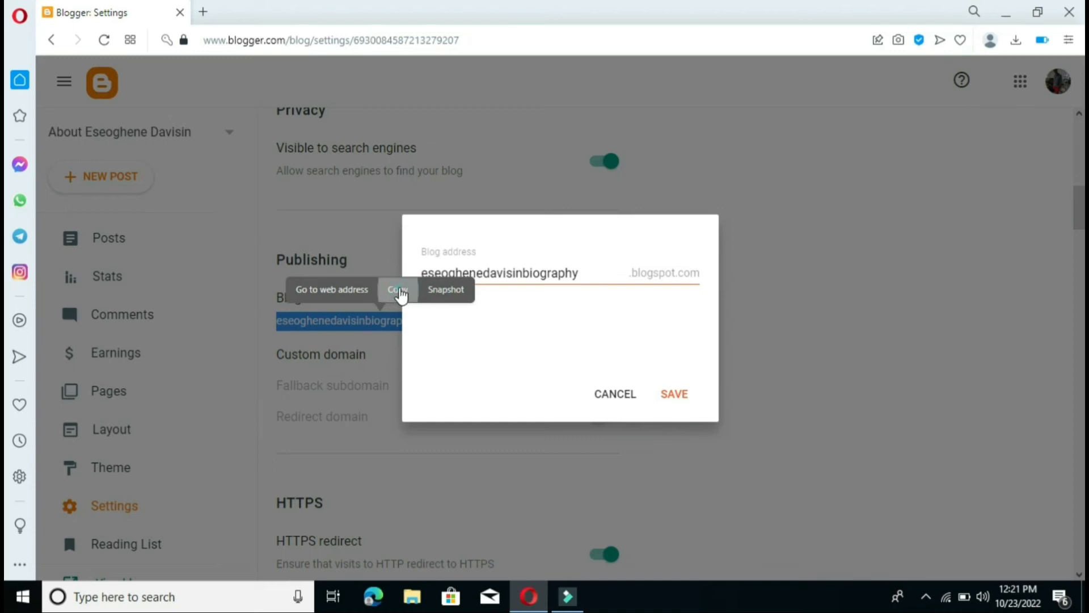
{"action": "left_click", "coordinate": [400, 293]}
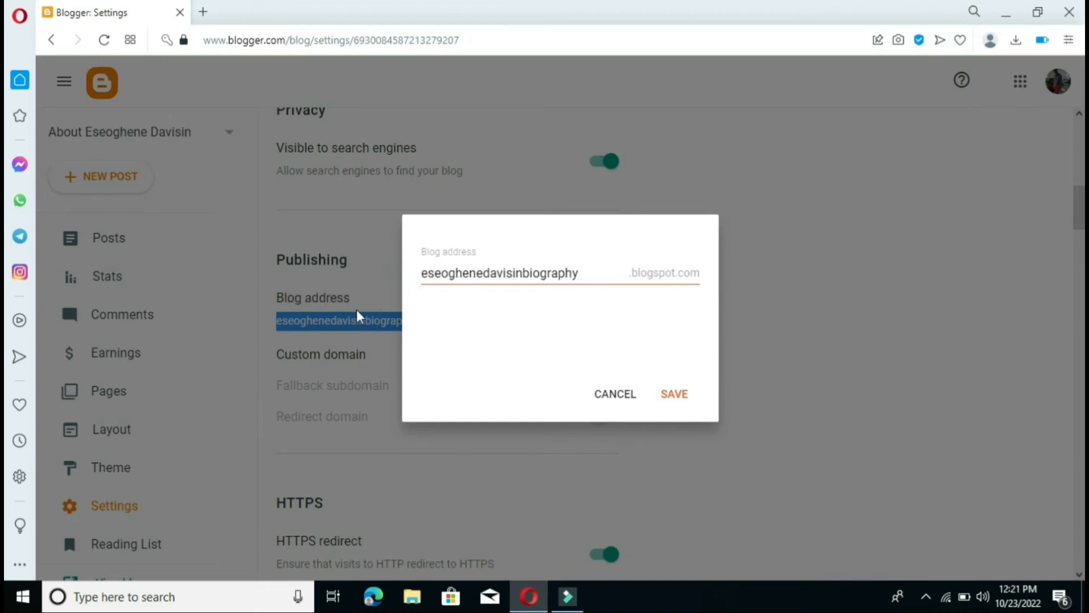
{"action": "right_click", "coordinate": [349, 325]}
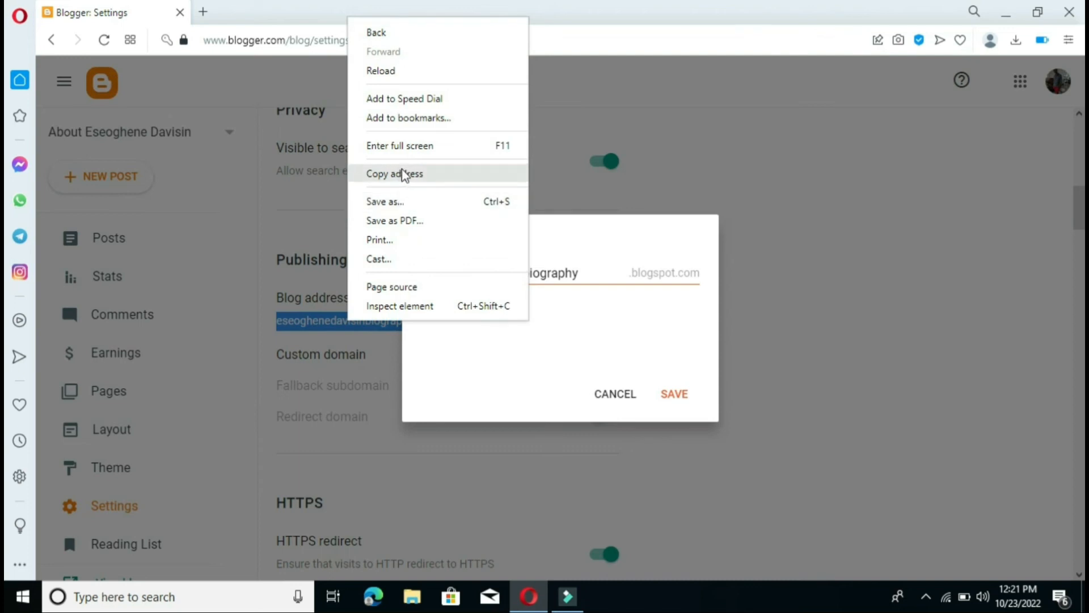
{"action": "left_click", "coordinate": [570, 331]}
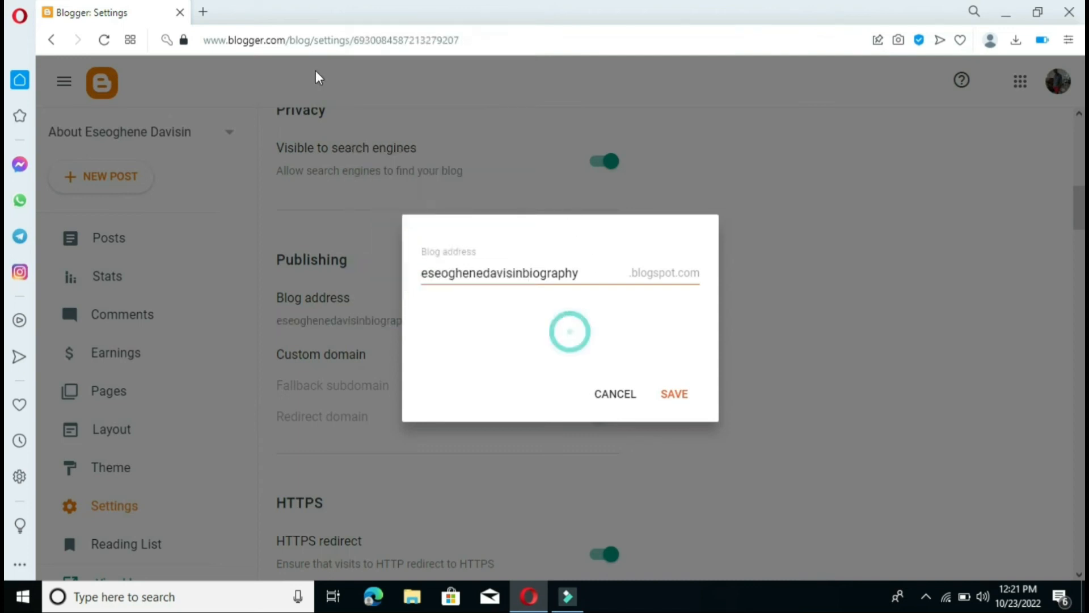
{"action": "left_click", "coordinate": [203, 20]}
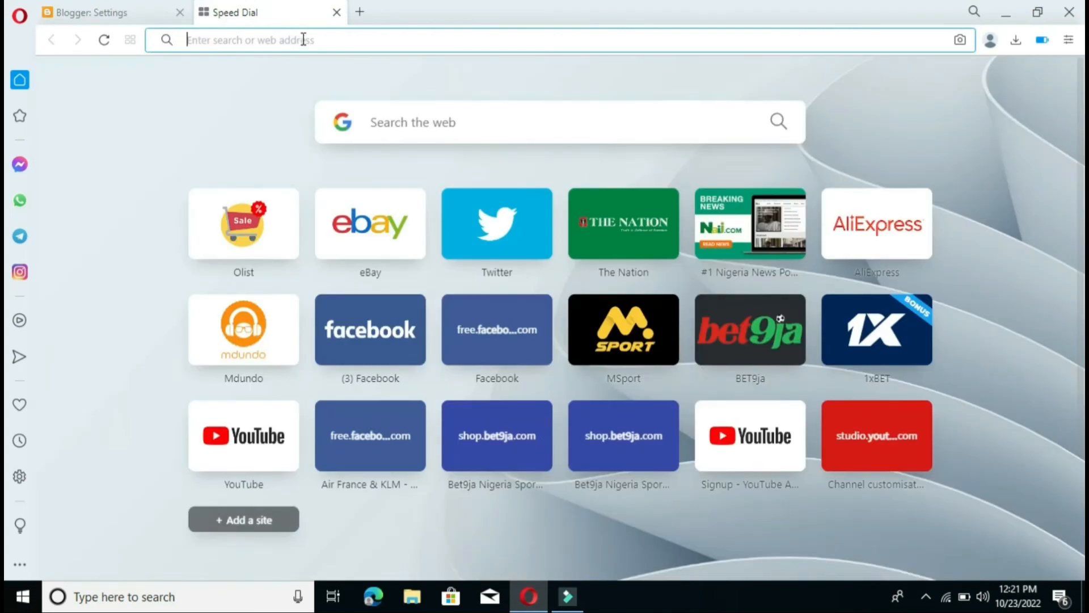
Paste the copied blogspot.com address into the new tab and load the live blog
{"action": "right_click", "coordinate": [302, 41]}
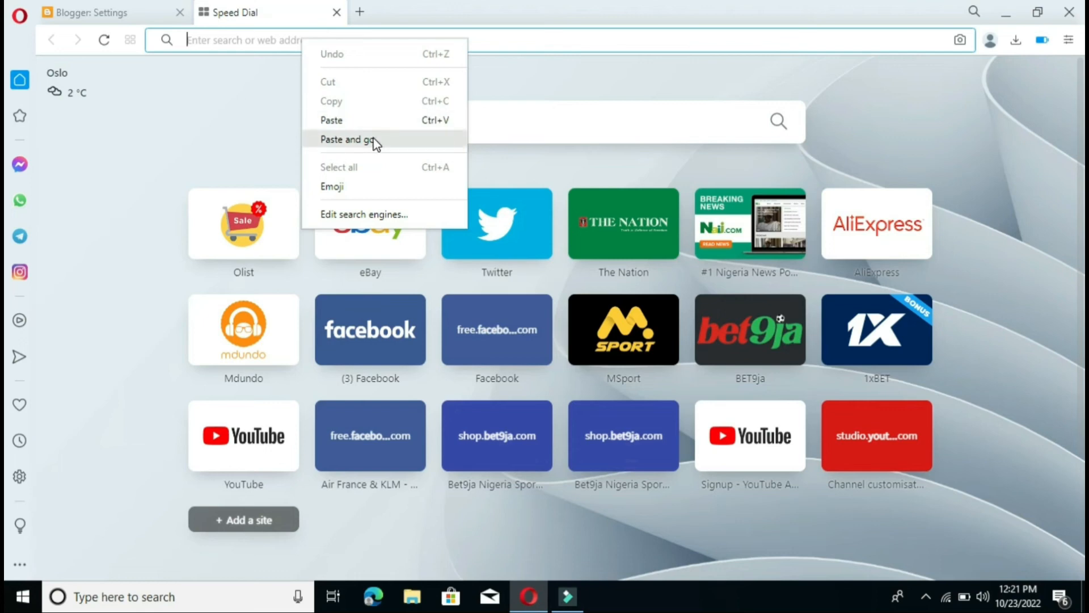
{"action": "left_click", "coordinate": [388, 142]}
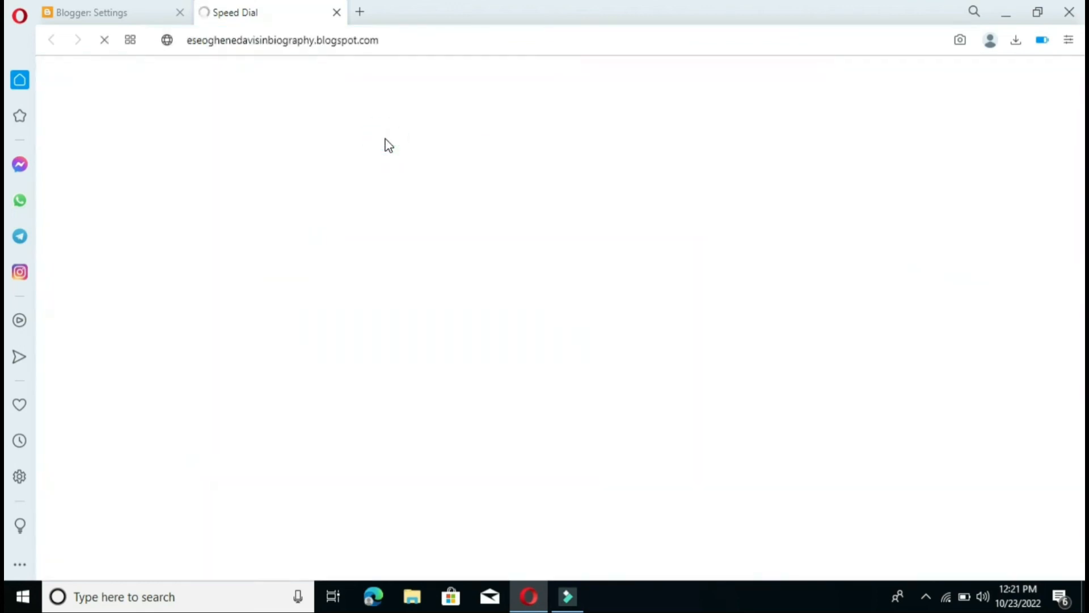